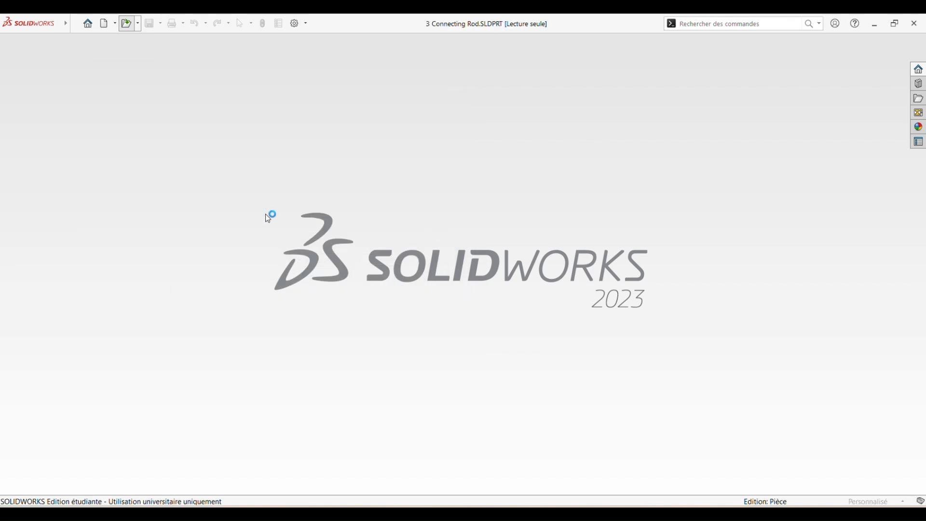
- Create a new static simulation study for the connecting rod, keeping the default study name
middle_click_drag(367, 290, 381, 309)
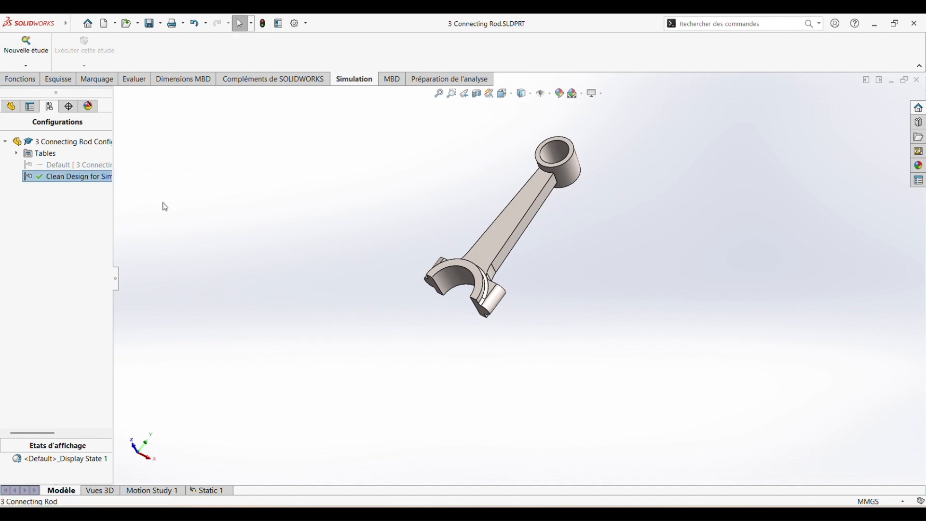
left_click(28, 48)
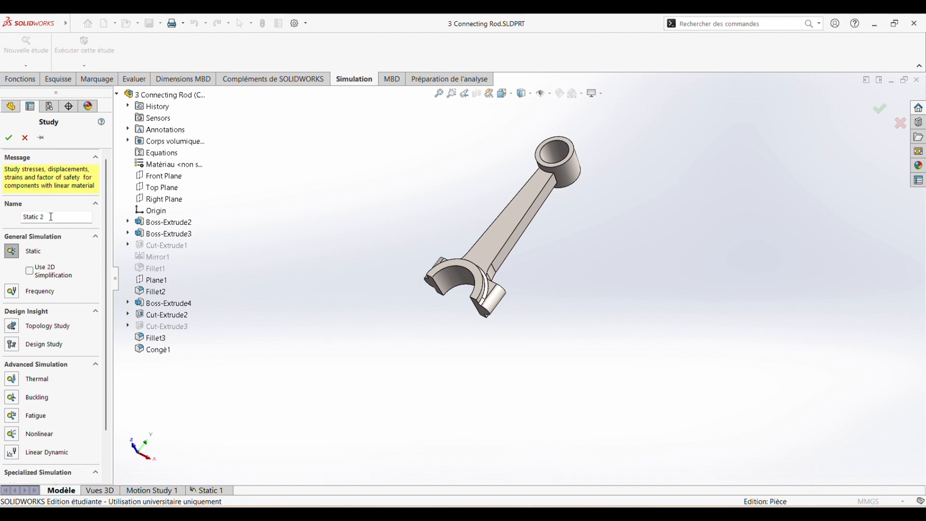
left_click(9, 139)
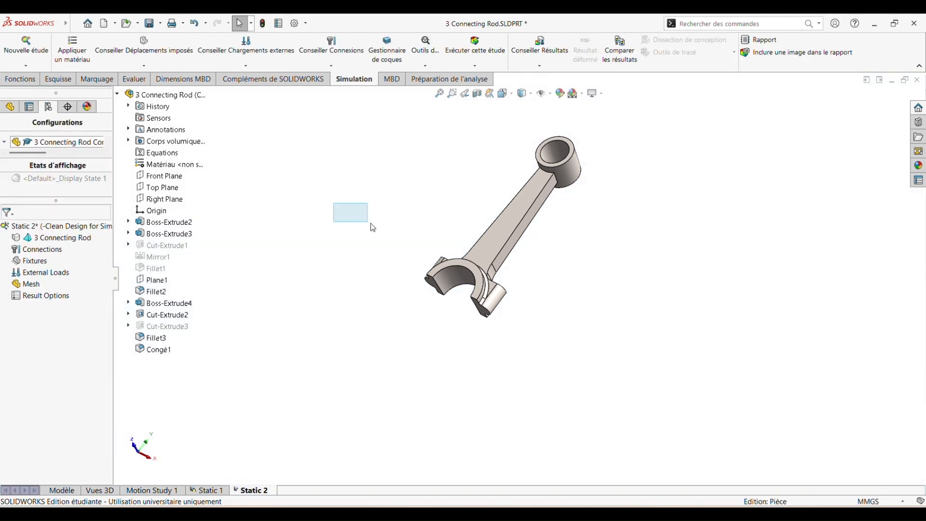
- Assign the aluminium alloy Alliage 1345 from the solidworks materials library to the connecting rod in the study
middle_click_drag(399, 227, 424, 241)
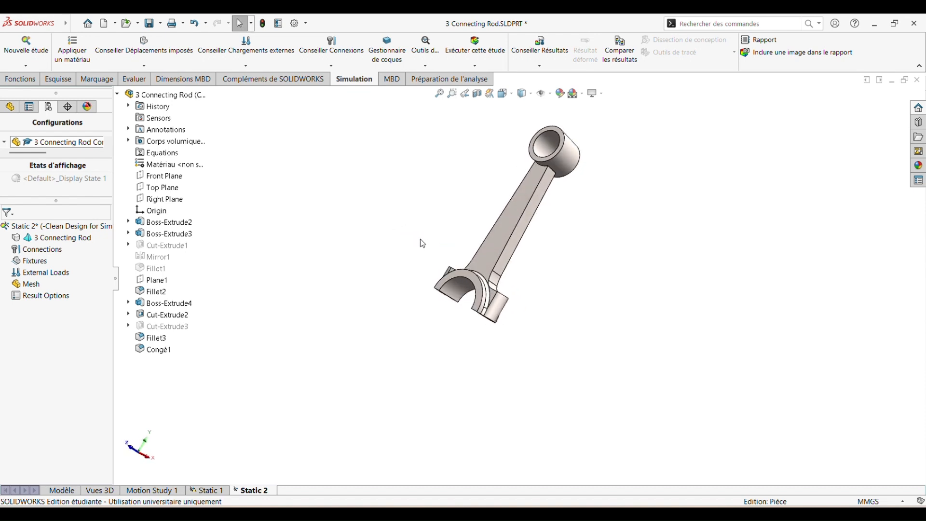
right_click(66, 237)
key("Escape")
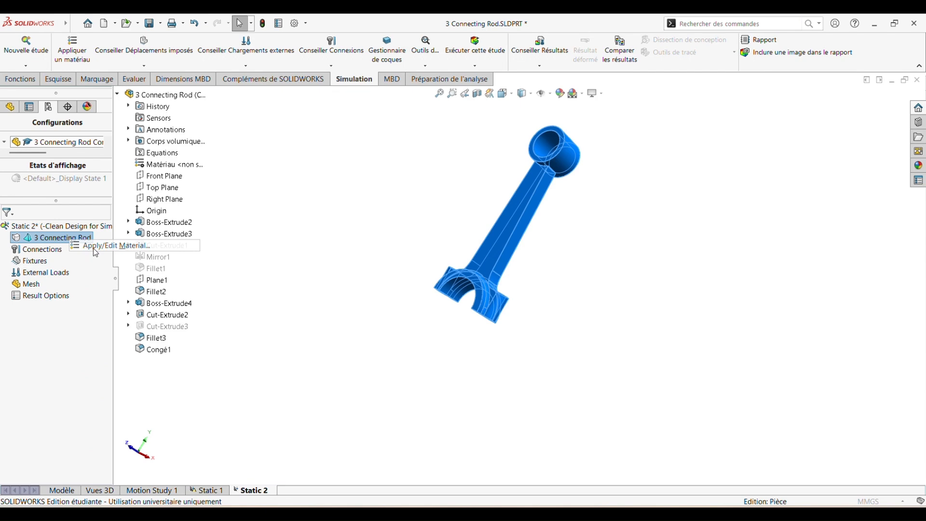
left_click(72, 48)
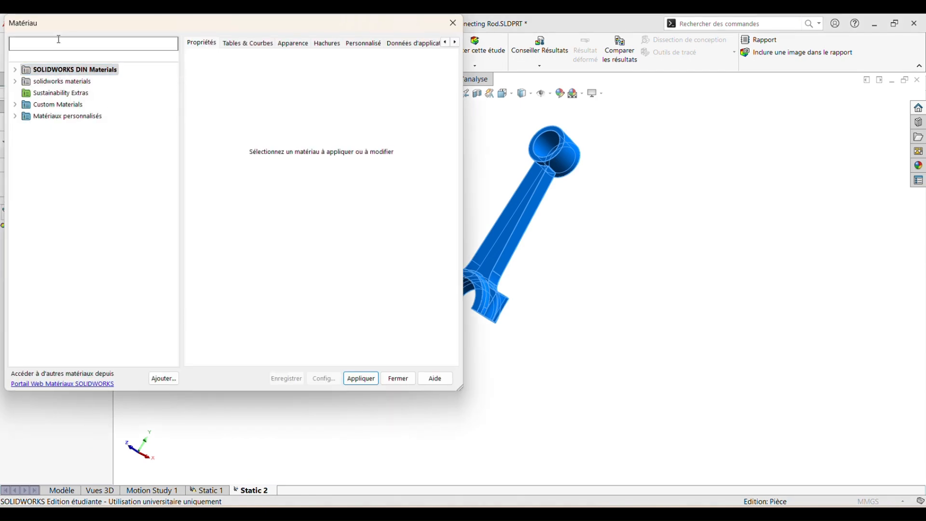
type("134")
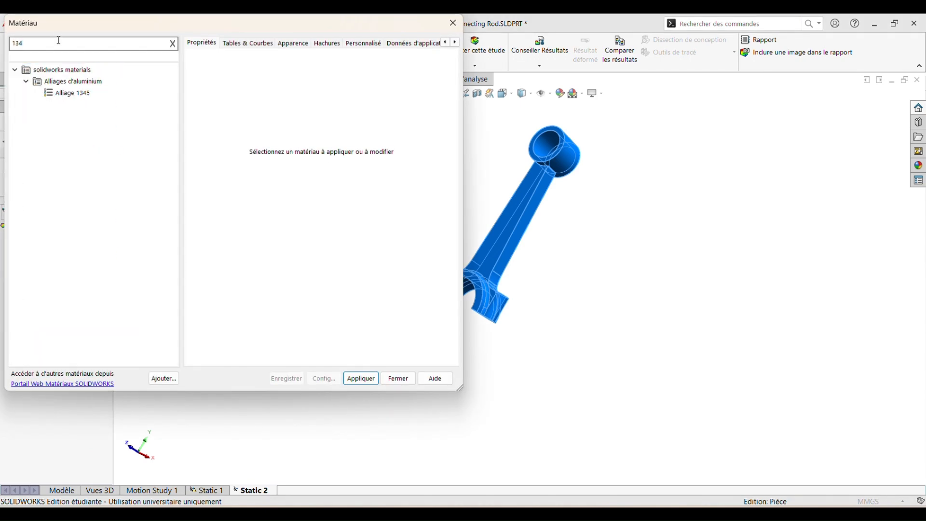
left_click(82, 93)
left_click(363, 379)
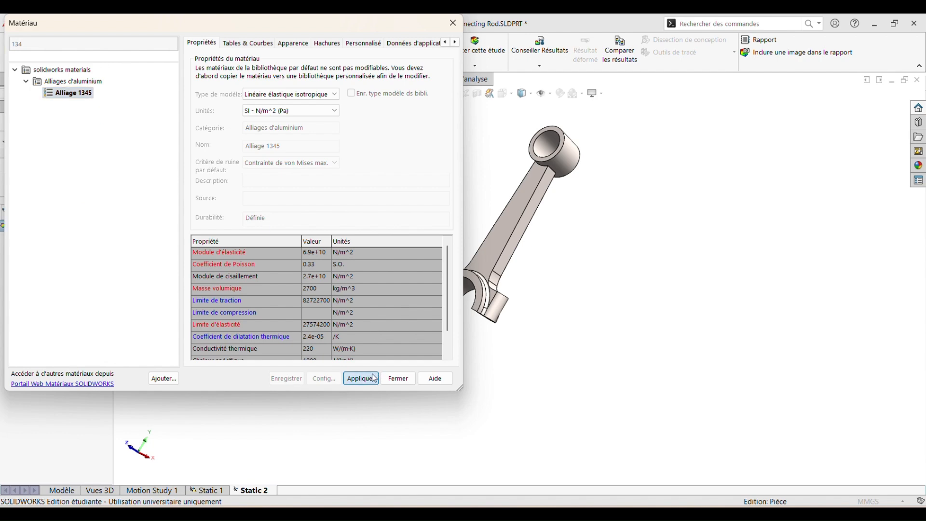
left_click(396, 379)
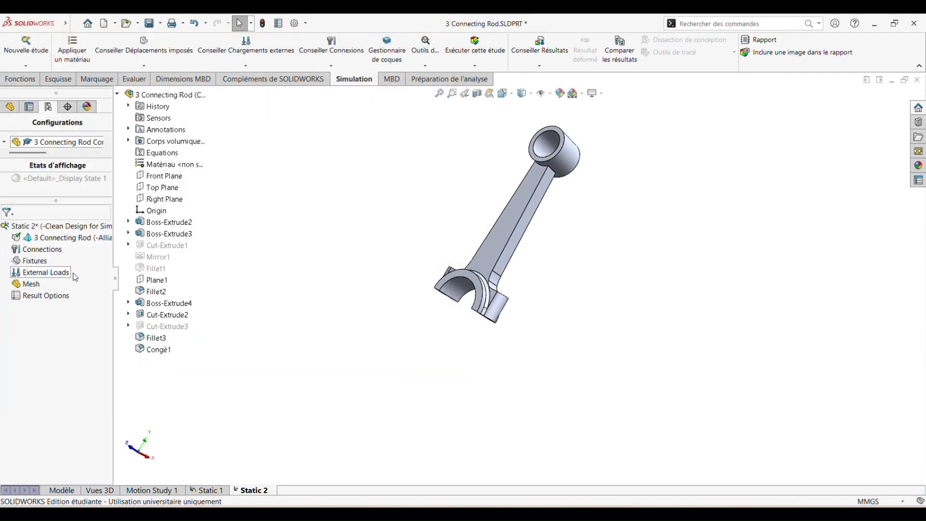
- Add a fixed geometry fixture on the inner cylindrical face of the rod's small-end bore
right_click(45, 266)
left_click(72, 287)
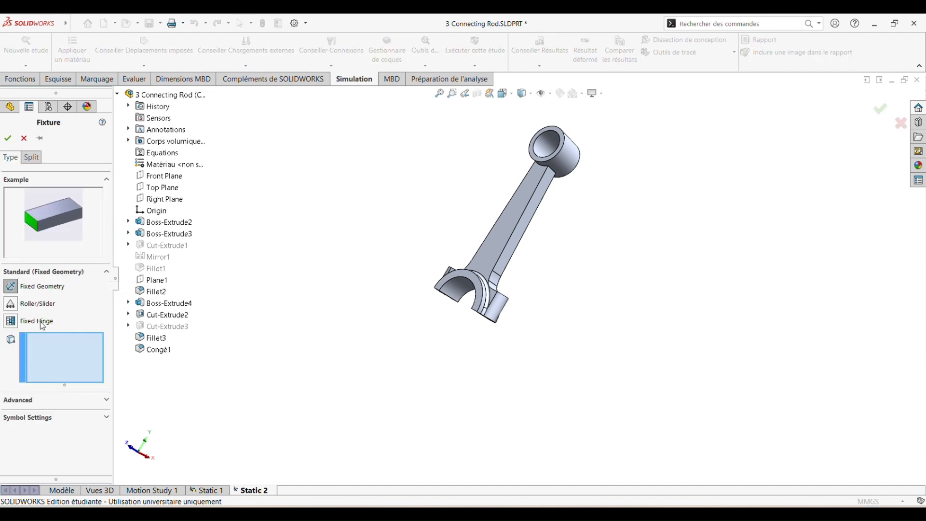
left_click(547, 143)
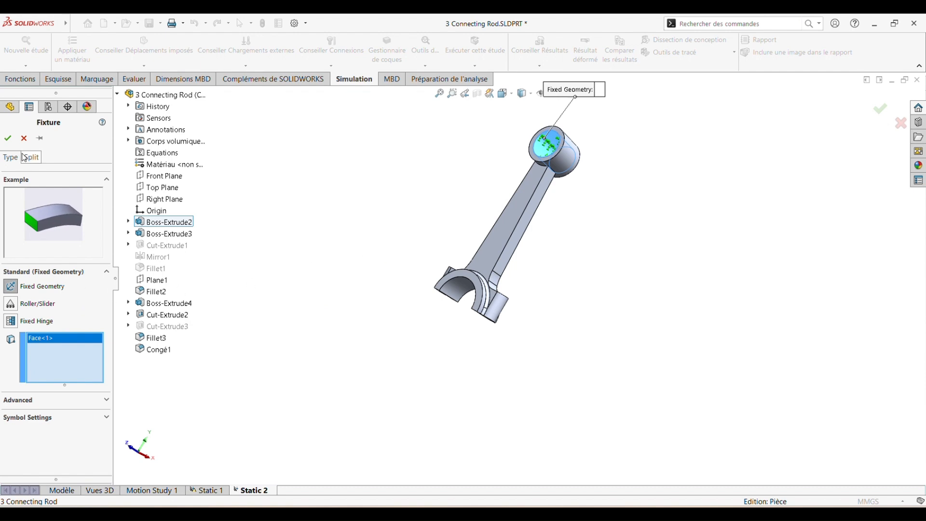
left_click(8, 139)
- Apply a 100 N normal force per item, in the reversed direction, to the two flat end faces of the rod's big end
middle_click_drag(477, 275, 459, 234)
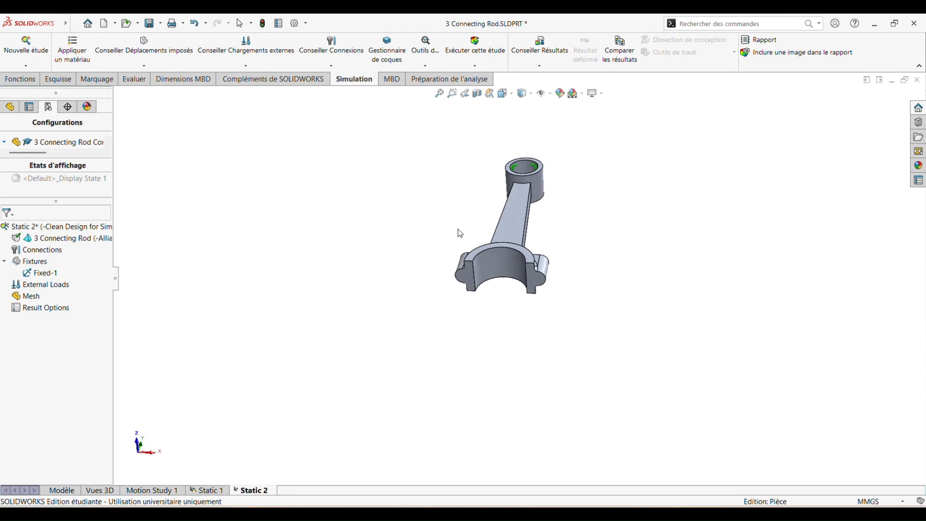
right_click(80, 288)
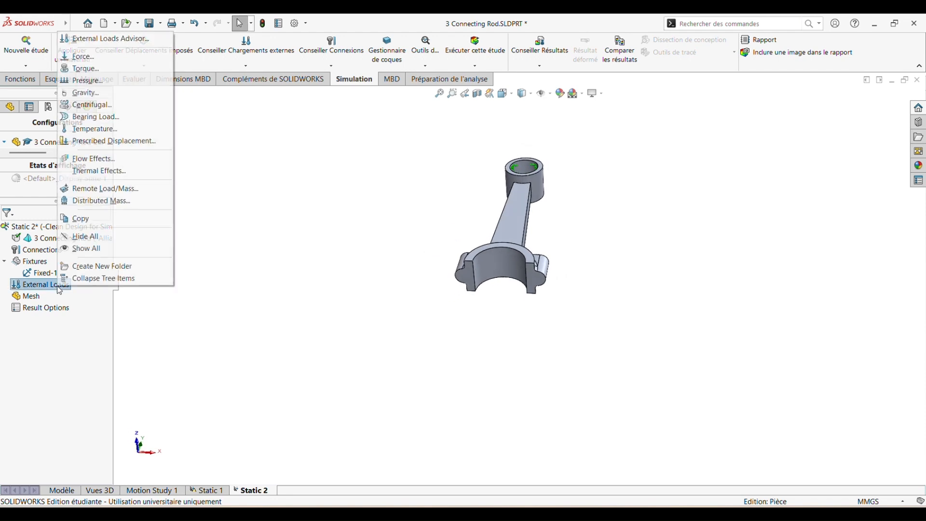
left_click(100, 58)
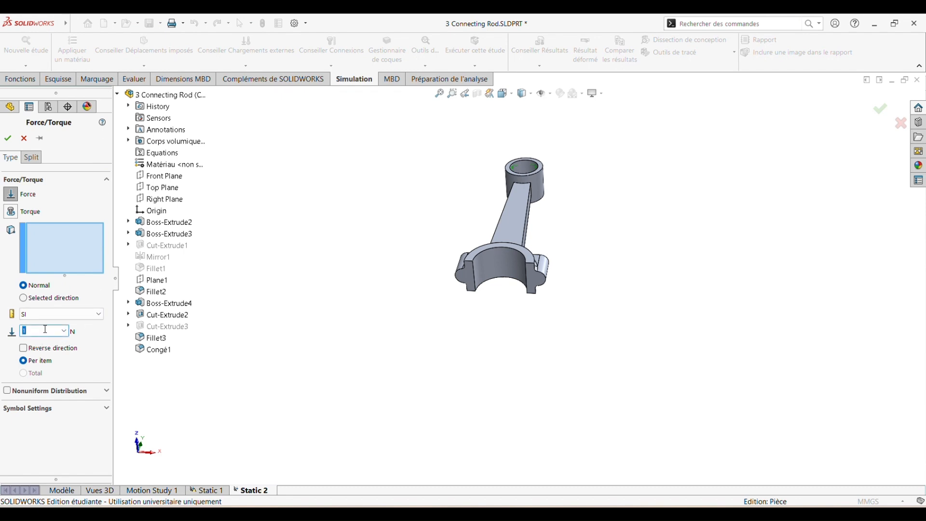
left_click(473, 281)
left_click(533, 284)
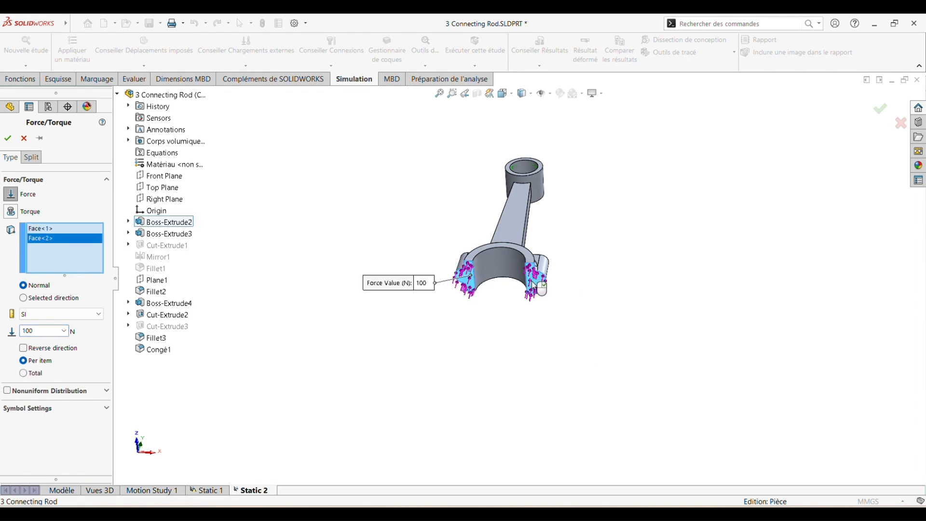
left_click(23, 348)
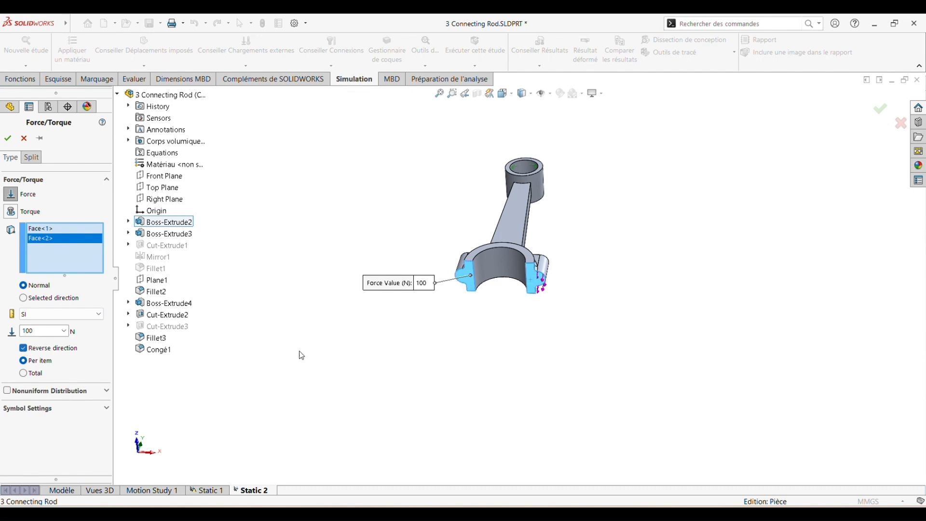
mouse_move(558, 369)
middle_mouse_down()
mouse_move(500, 375)
mouse_move(540, 372)
middle_mouse_up()
left_click(8, 139)
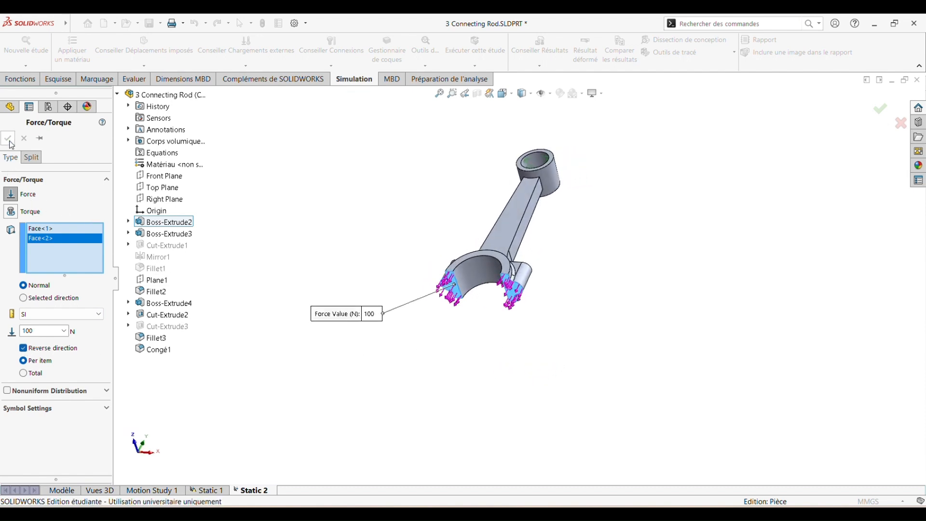
- Mesh the connecting rod with the standard mesh type, keeping the default density and element sizes
mouse_move(357, 305)
middle_mouse_down()
mouse_move(363, 246)
mouse_move(362, 277)
mouse_move(383, 316)
mouse_move(437, 331)
mouse_move(401, 322)
mouse_move(347, 281)
mouse_move(355, 287)
middle_mouse_up()
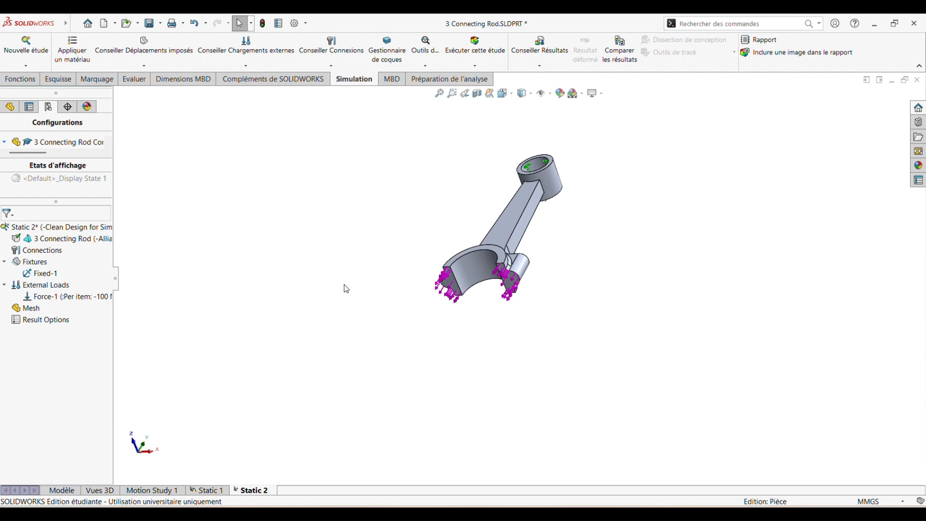
right_click(37, 311)
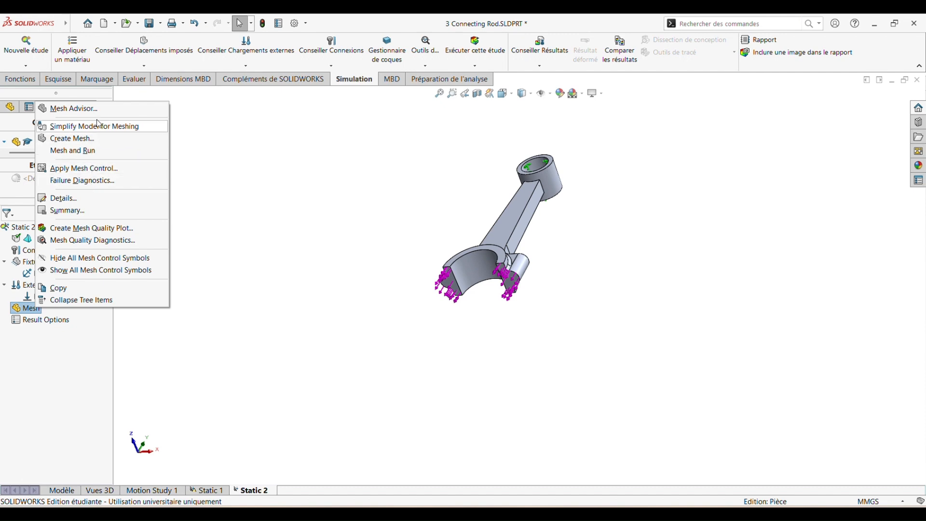
left_click(106, 143)
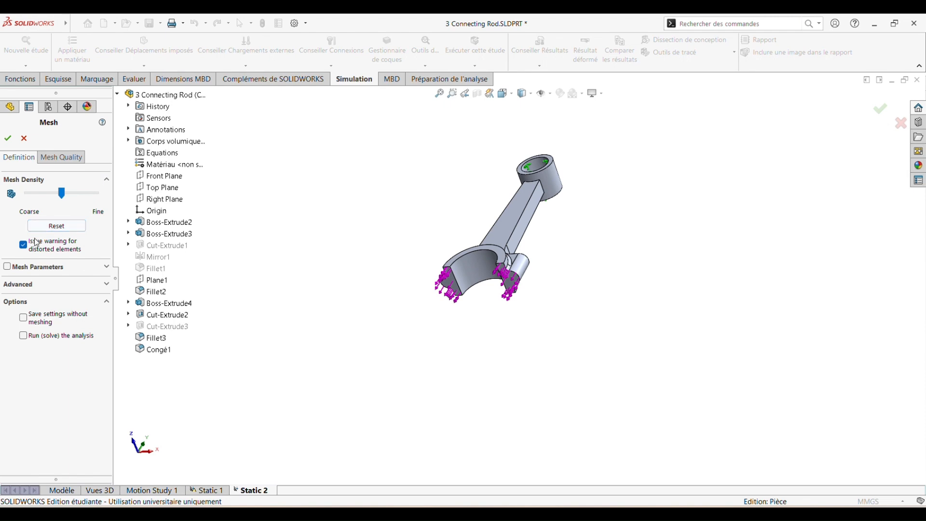
left_click(107, 267)
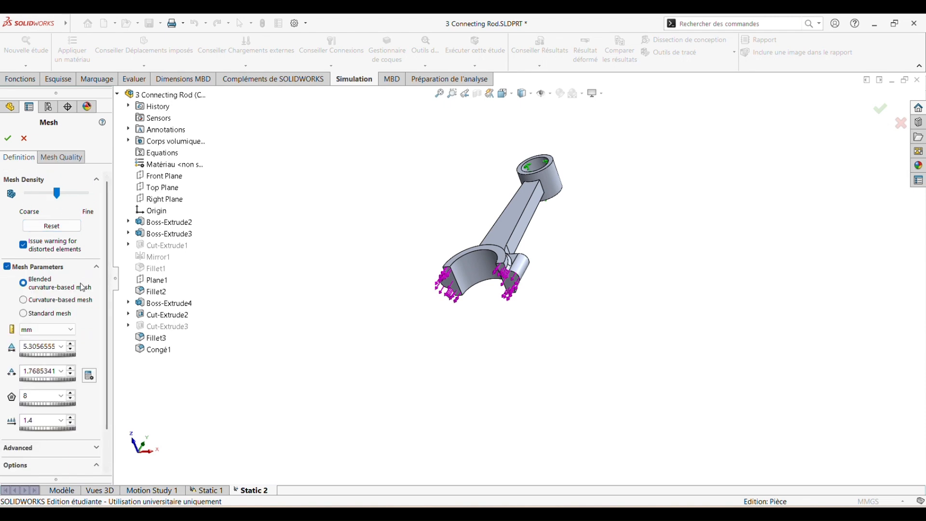
left_click(23, 314)
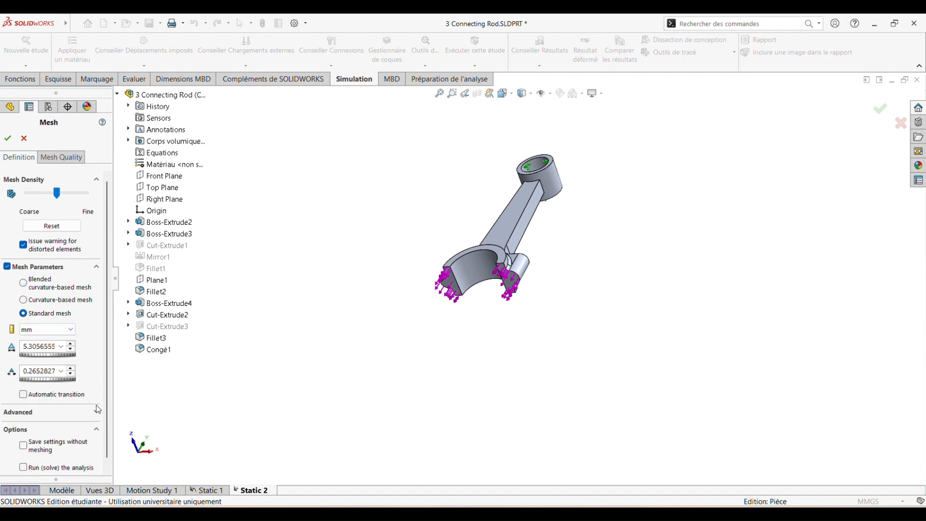
left_click(7, 139)
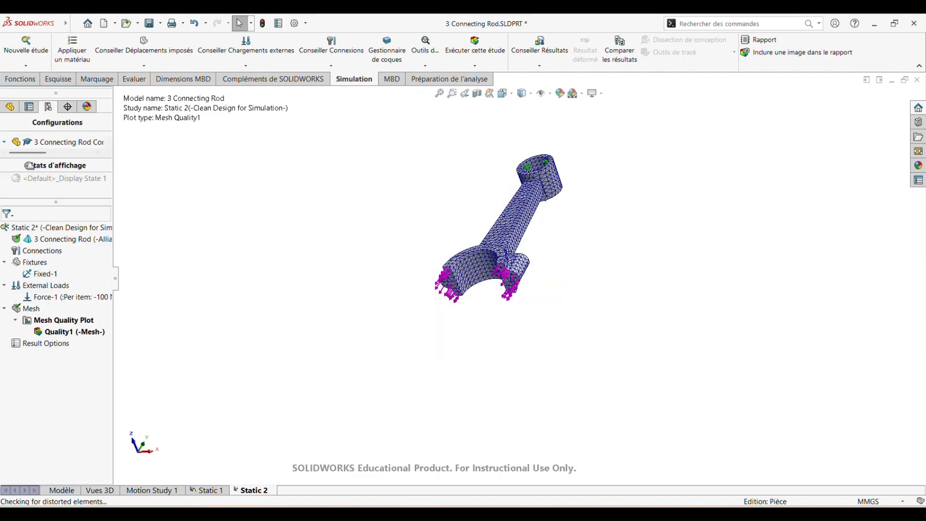
- Run the static study and inspect the von Mises stress plot around the rod's big end
middle_click_drag(369, 261, 405, 234)
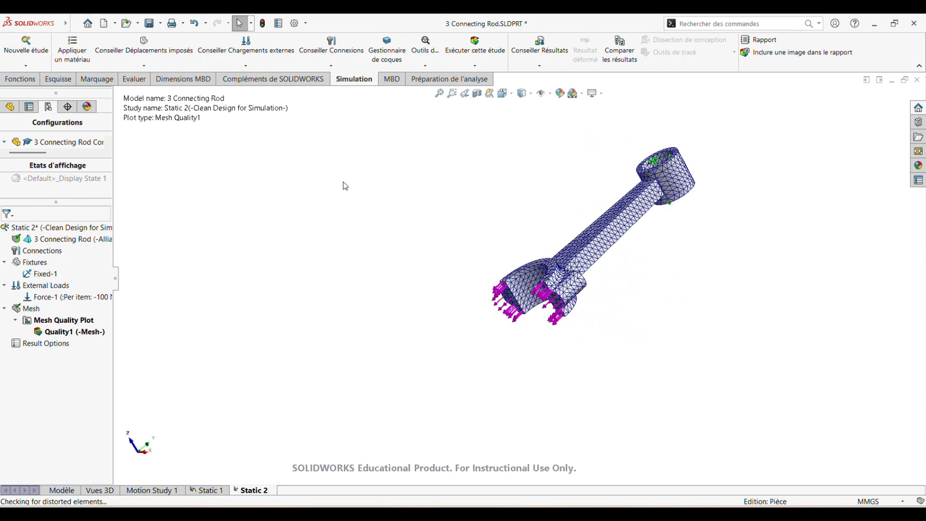
left_click(490, 59)
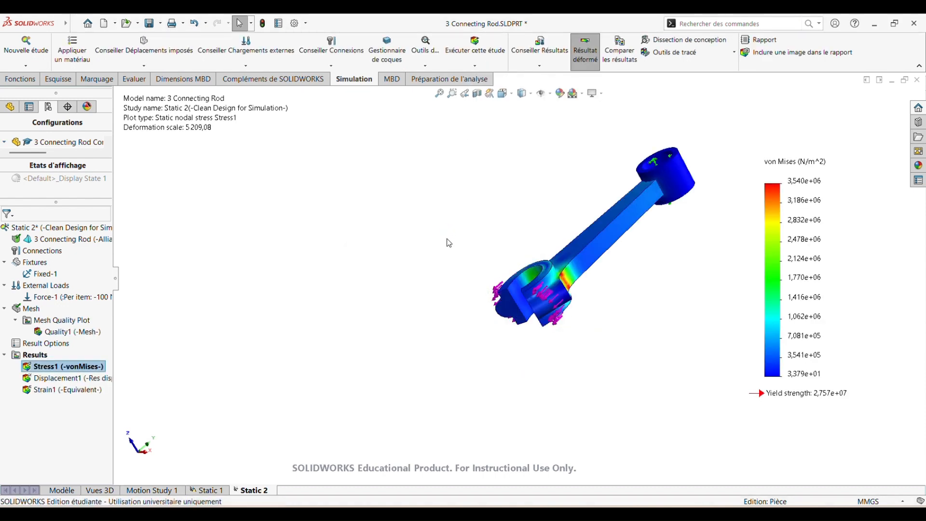
middle_click_drag(444, 228, 492, 261)
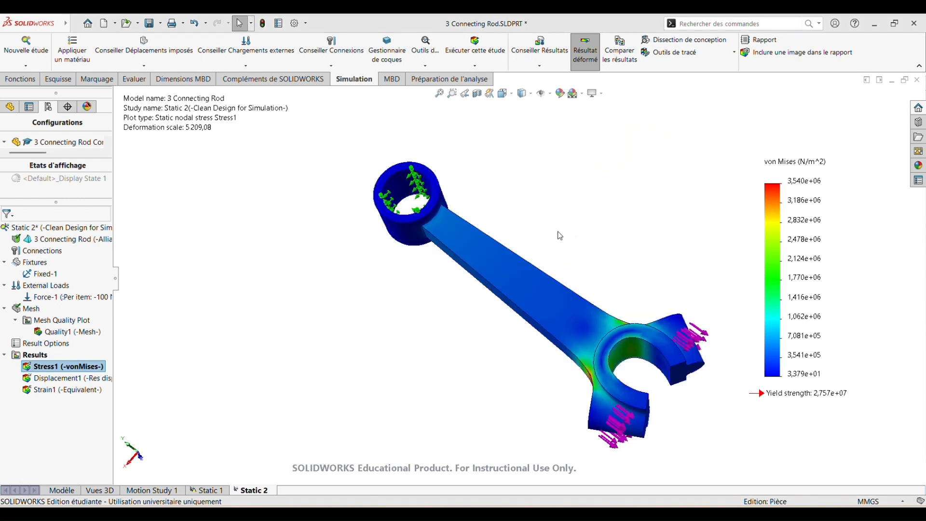
mouse_move(560, 236)
middle_mouse_down()
mouse_move(533, 201)
mouse_move(560, 211)
mouse_move(569, 237)
middle_mouse_up()
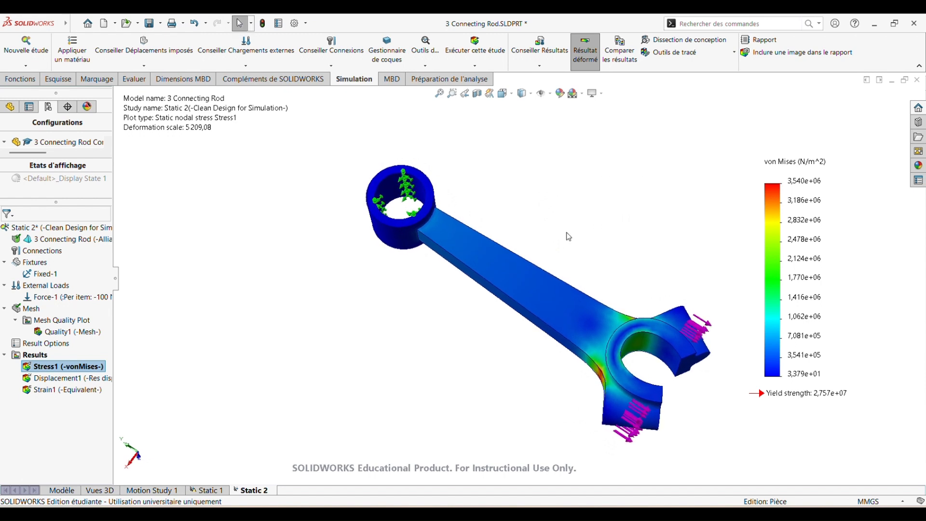
- Show the max and min annotations on the von Mises stress plot and place both labels clear of the rod
right_click(73, 368)
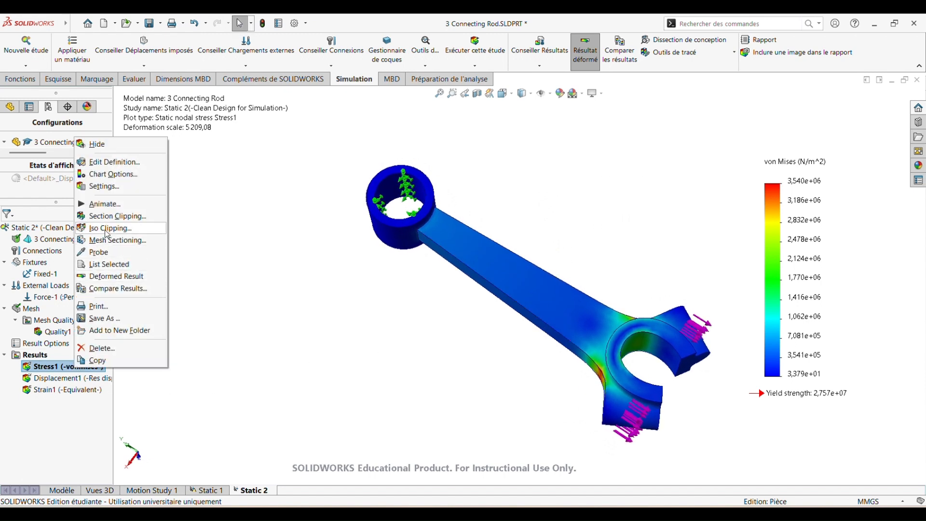
left_click(115, 162)
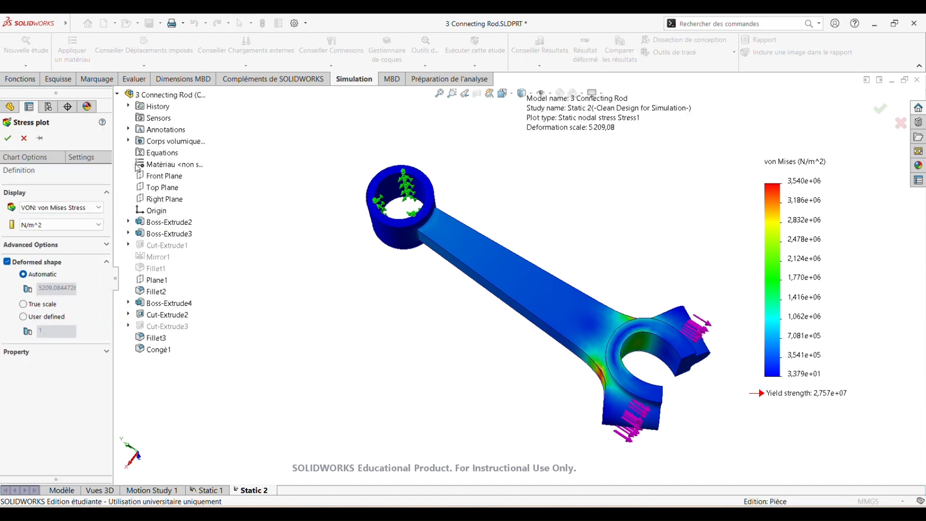
left_click(72, 227)
left_click(72, 228)
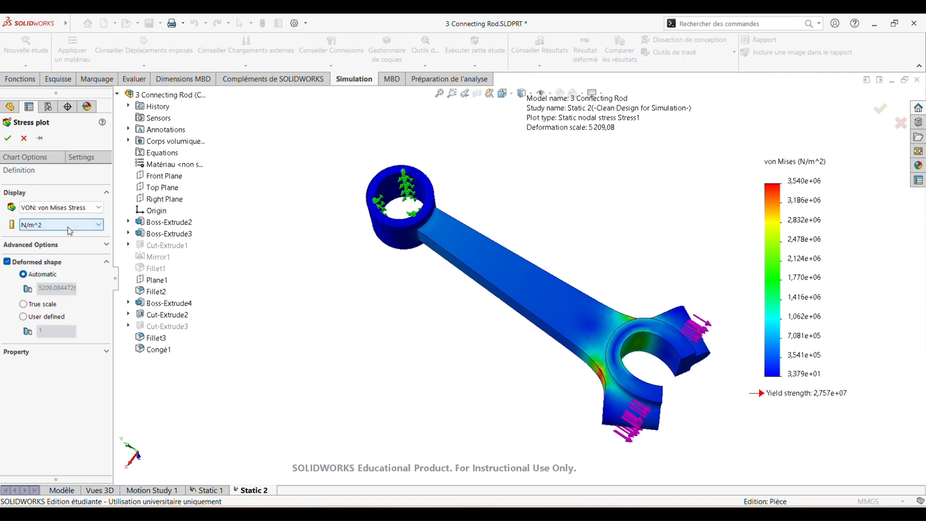
left_click(37, 158)
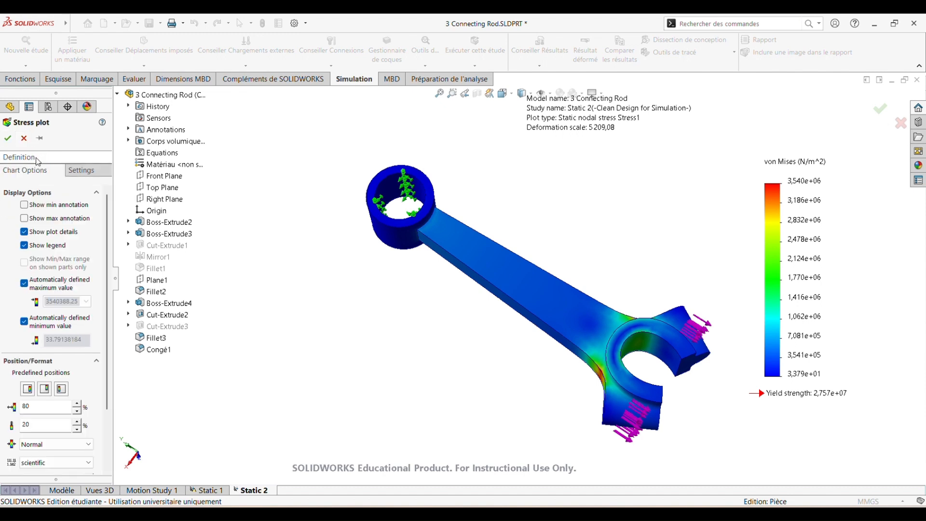
left_click(24, 219)
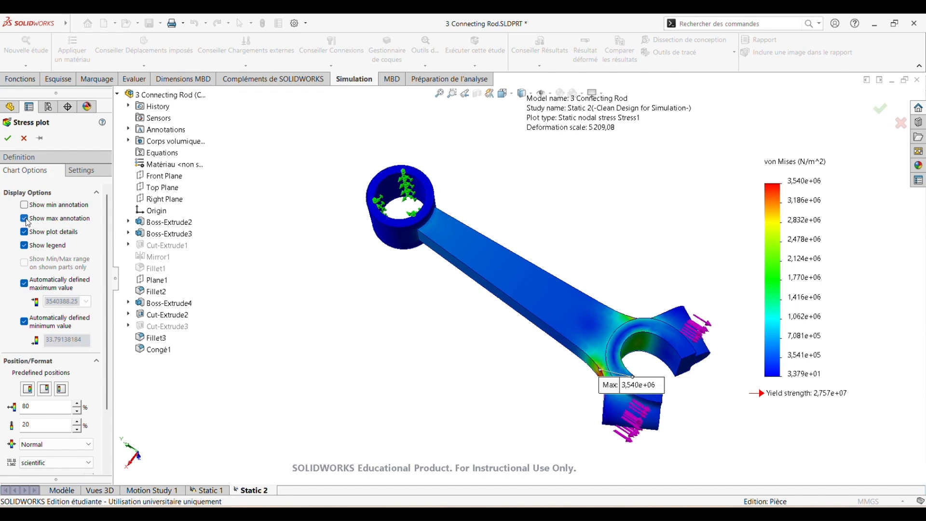
left_click(25, 205)
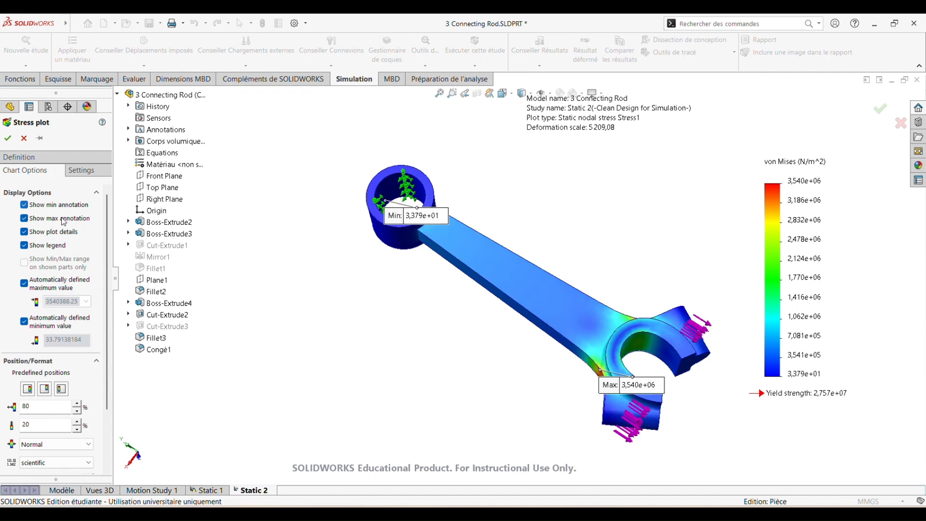
left_click_drag(407, 213, 311, 279)
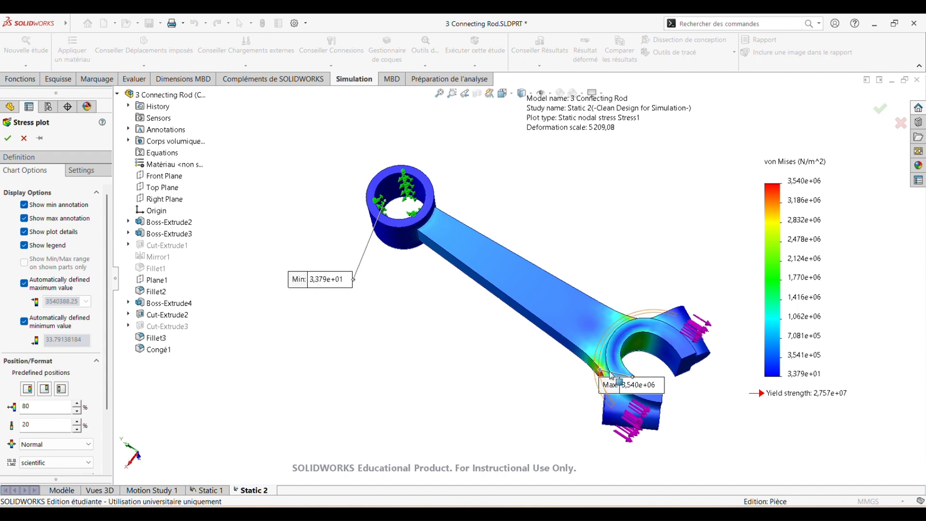
left_click_drag(645, 392, 533, 416)
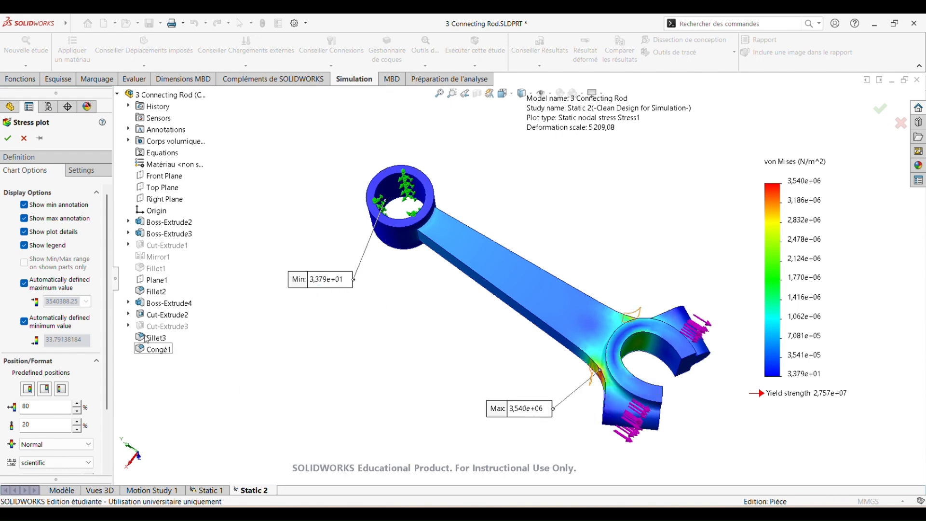
- Accept the chart options and animate the von Mises stress plot, examining the rod's deformation from both sides before closing the animation
left_click(8, 138)
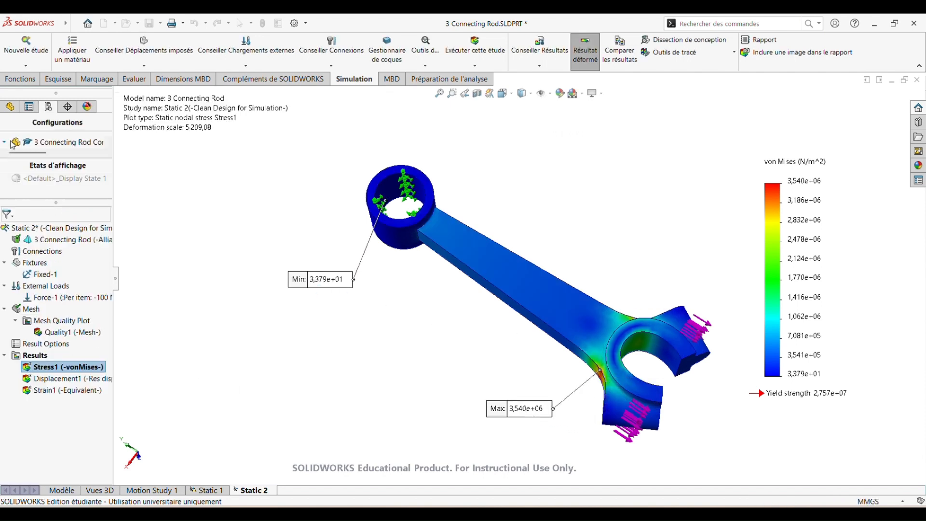
right_click(60, 368)
left_click(81, 203)
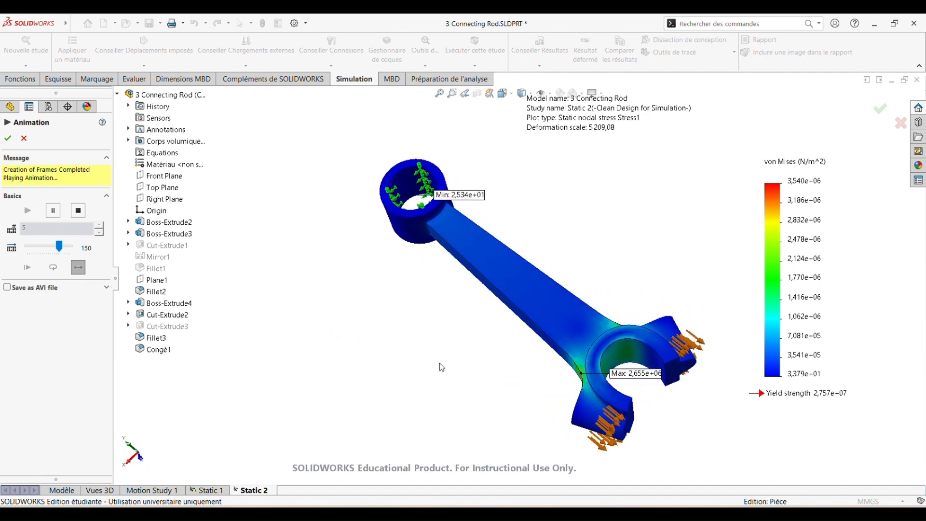
middle_click_drag(440, 364, 260, 311)
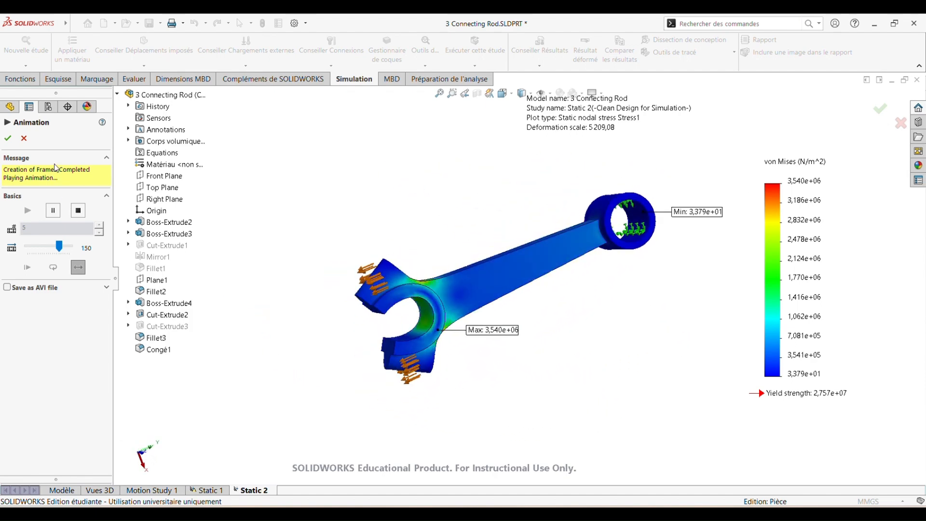
left_click(7, 138)
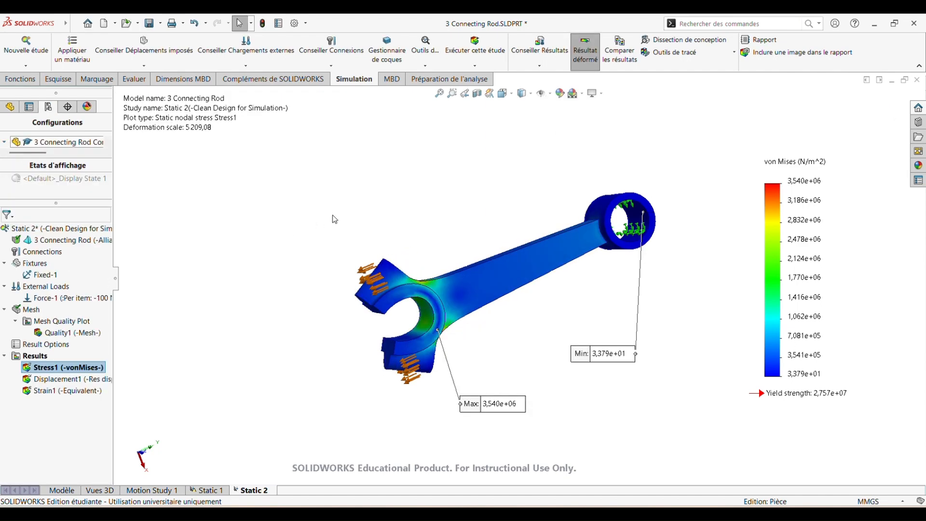
middle_click_drag(297, 196, 472, 231)
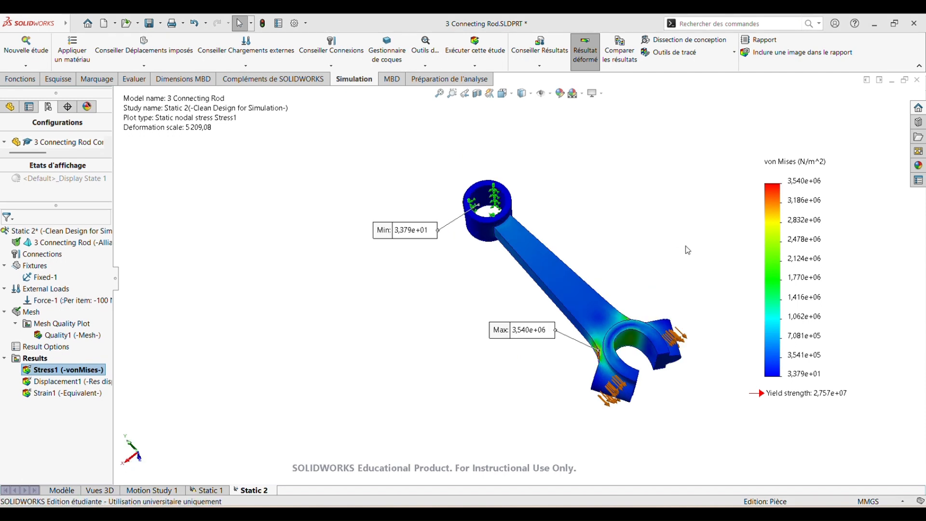
- Edit the von Mises stress plot's definition to show element values through its advanced options
mouse_move(687, 246)
middle_mouse_down()
mouse_move(672, 254)
mouse_move(677, 240)
middle_mouse_up()
right_click(85, 372)
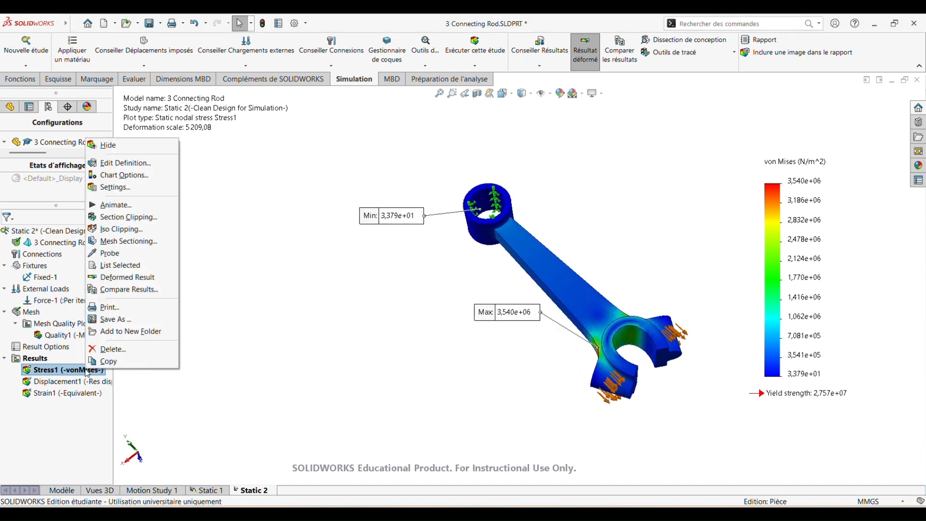
left_click(136, 164)
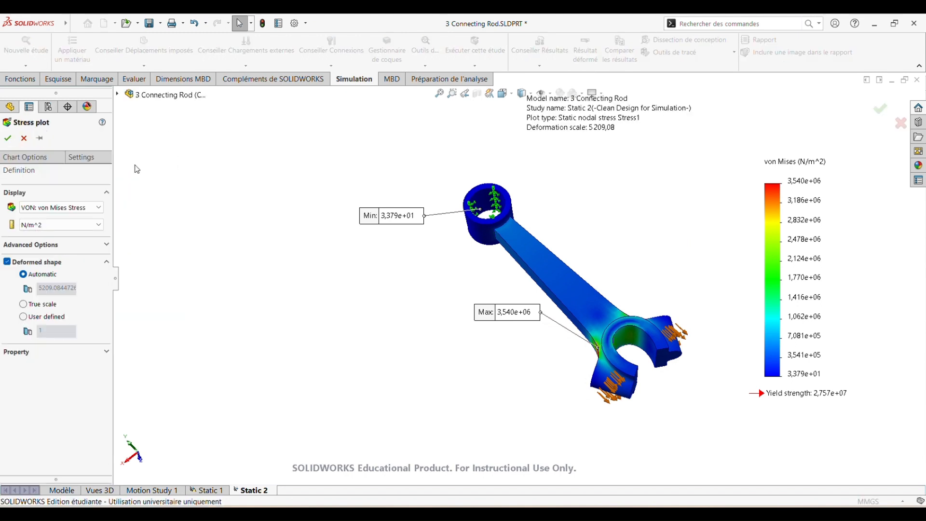
left_click(107, 245)
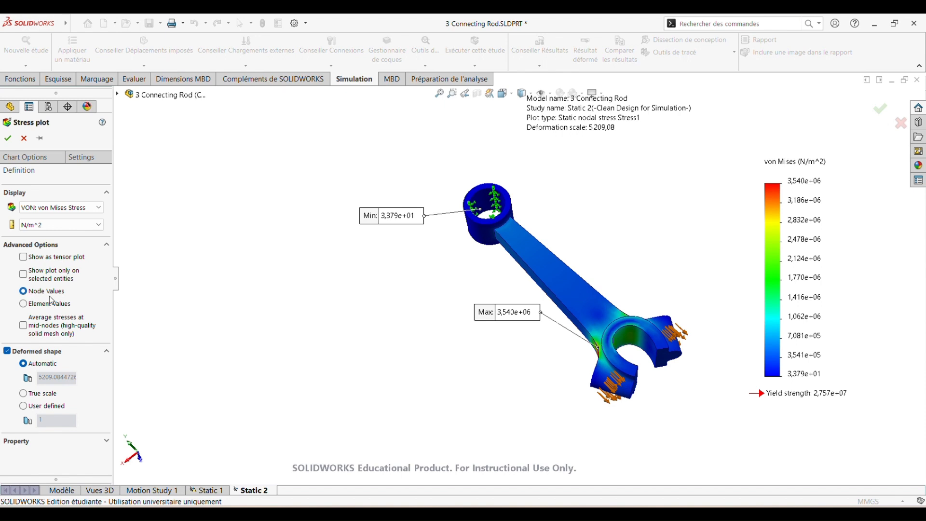
left_click(23, 304)
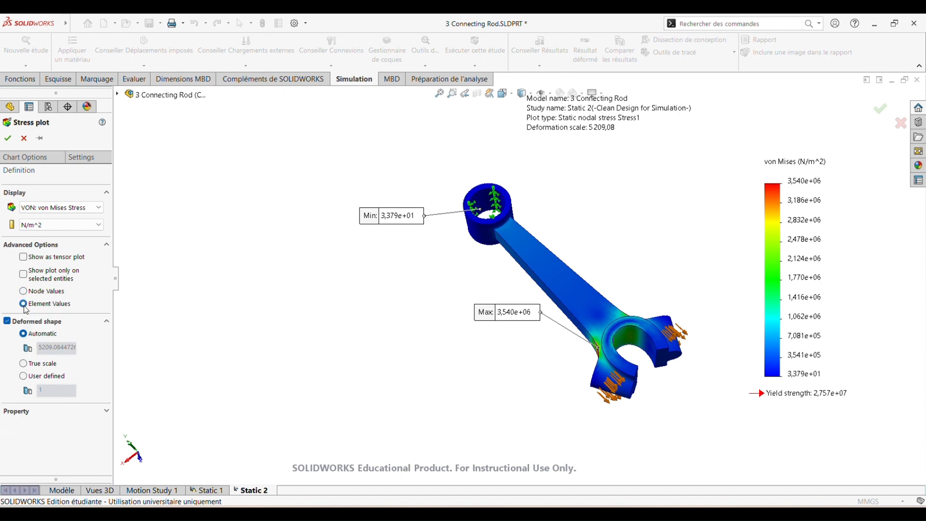
left_click(8, 138)
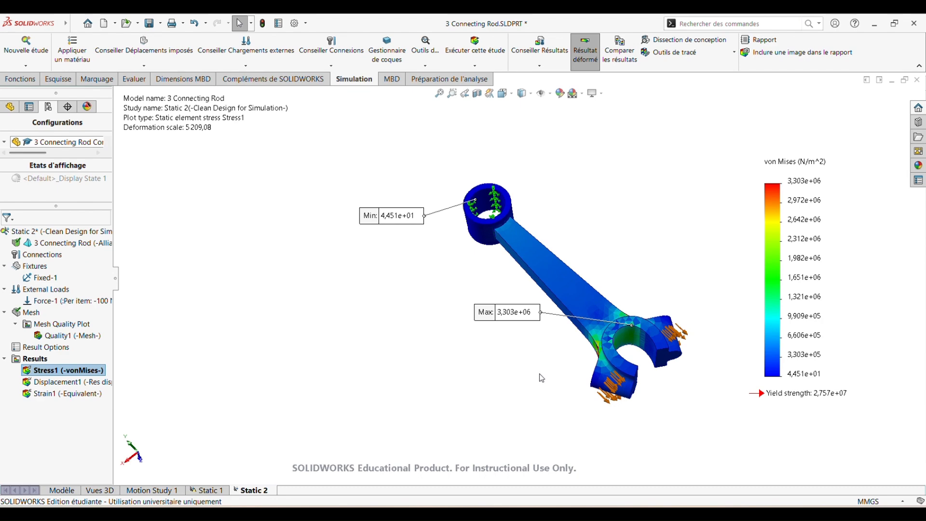
mouse_move(540, 377)
middle_mouse_down()
mouse_move(540, 337)
mouse_move(533, 376)
middle_mouse_up()
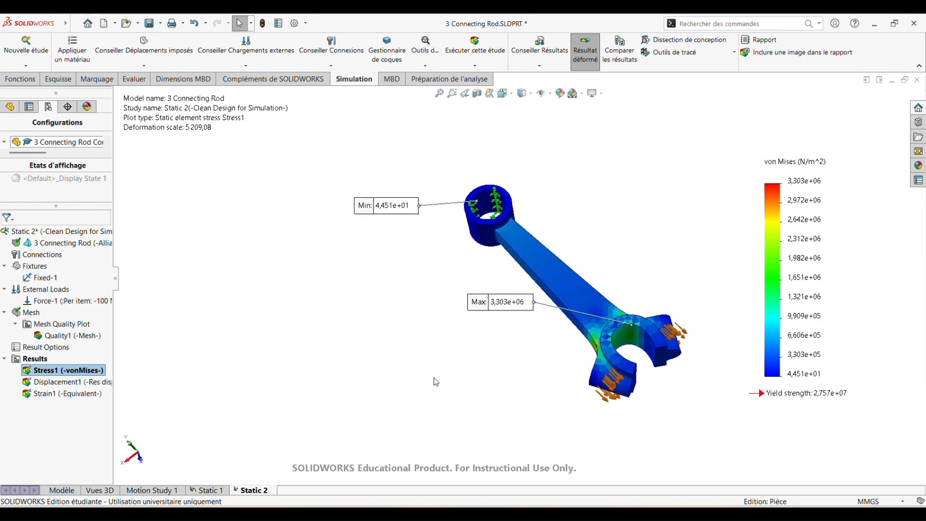
- Edit the von Mises stress plot's definition to use node values, keeping the automatic deformed shape
right_click(97, 368)
left_click(126, 217)
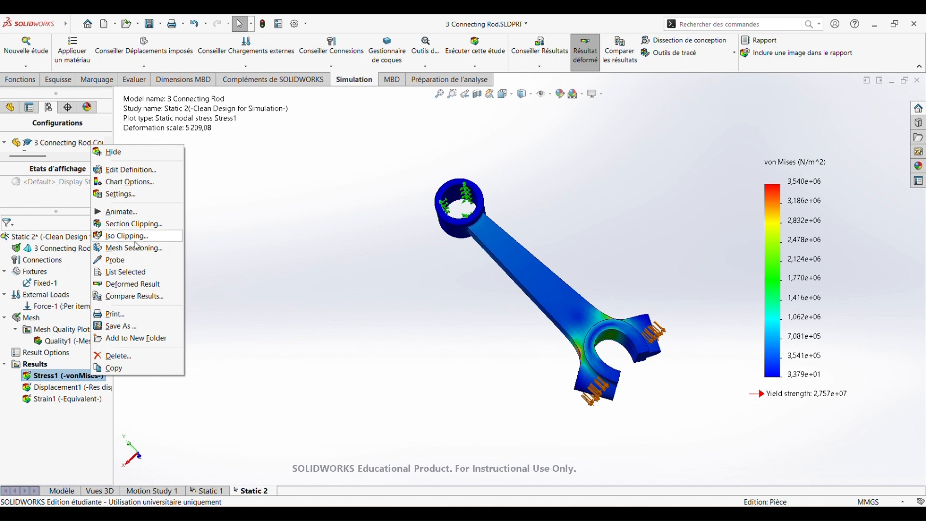
left_click(131, 170)
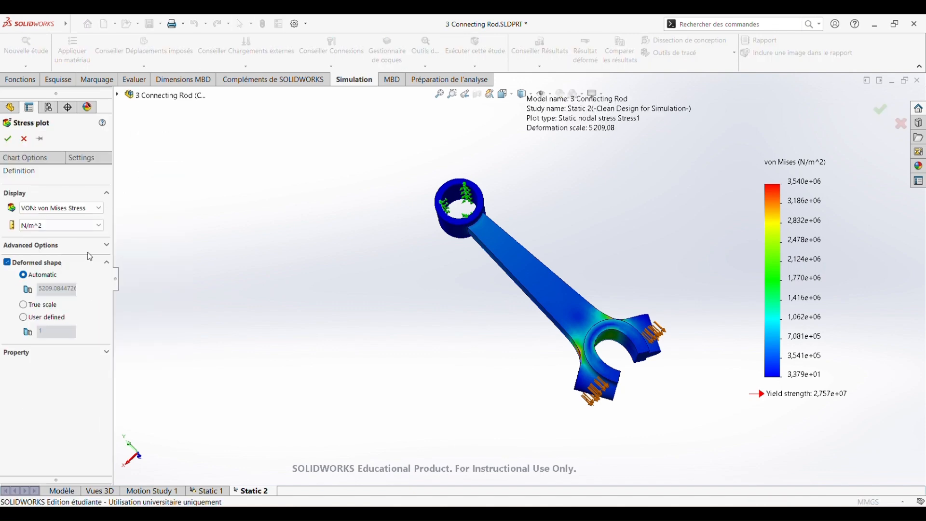
left_click(107, 249)
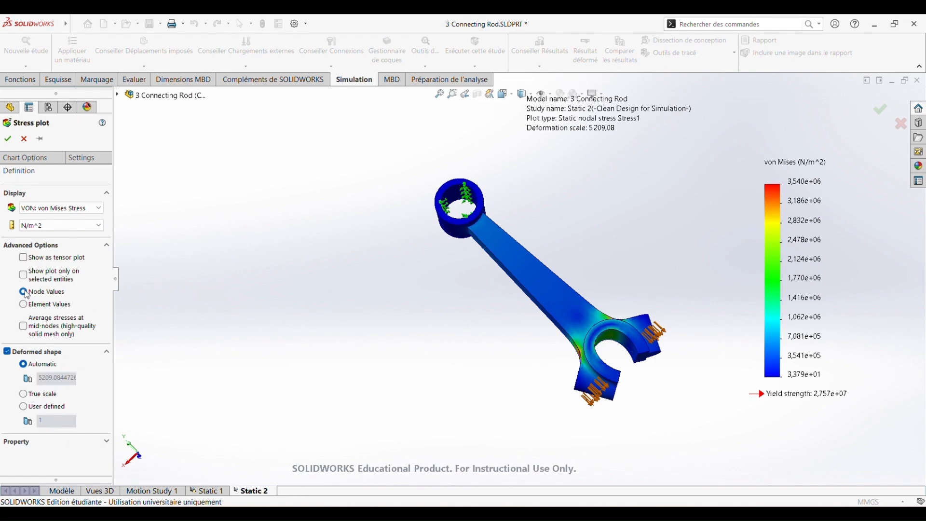
left_click(8, 139)
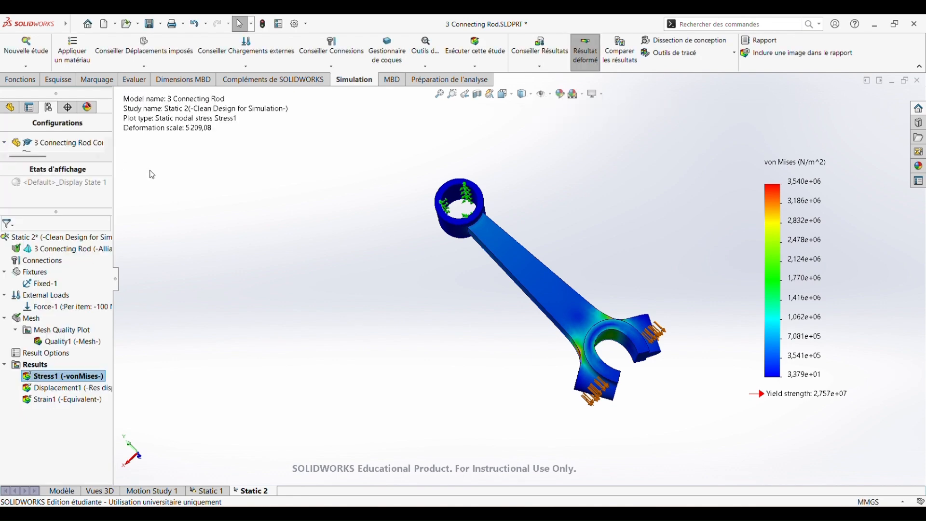
- Animate the nodal von Mises stress plot and examine the connecting rod's deformation from several angles
middle_click_drag(413, 291, 432, 262)
left_click_drag(408, 291, 446, 264)
key("Escape")
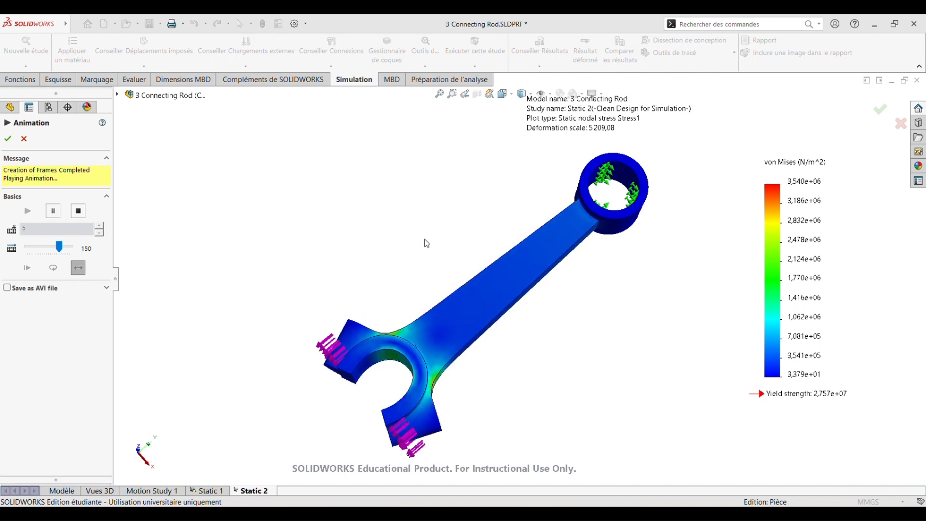
middle_click_drag(425, 240, 421, 182)
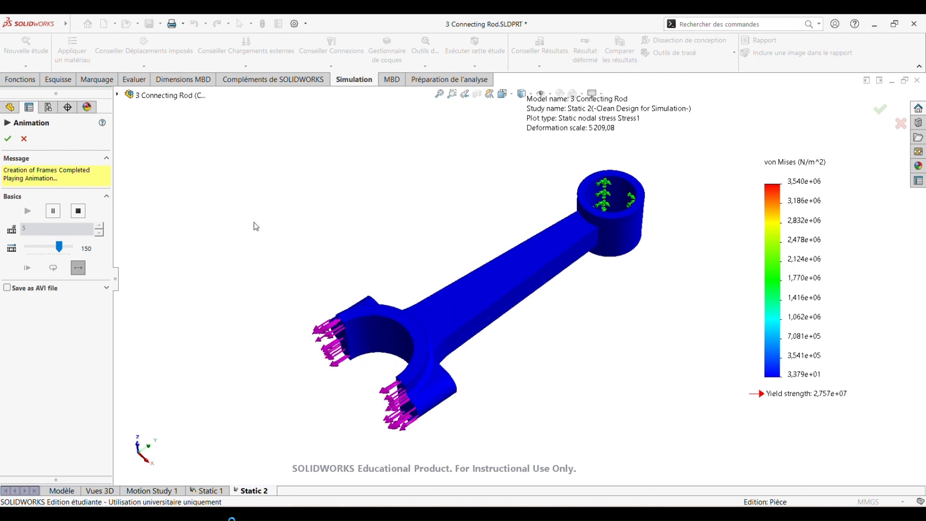
middle_click_drag(257, 226, 436, 296)
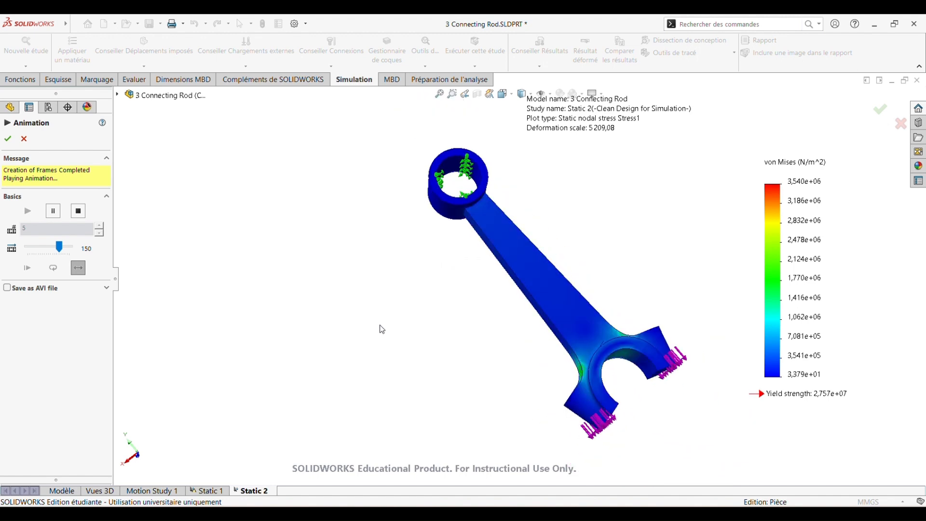
mouse_move(380, 326)
middle_mouse_down()
mouse_move(362, 332)
mouse_move(389, 317)
middle_mouse_up()
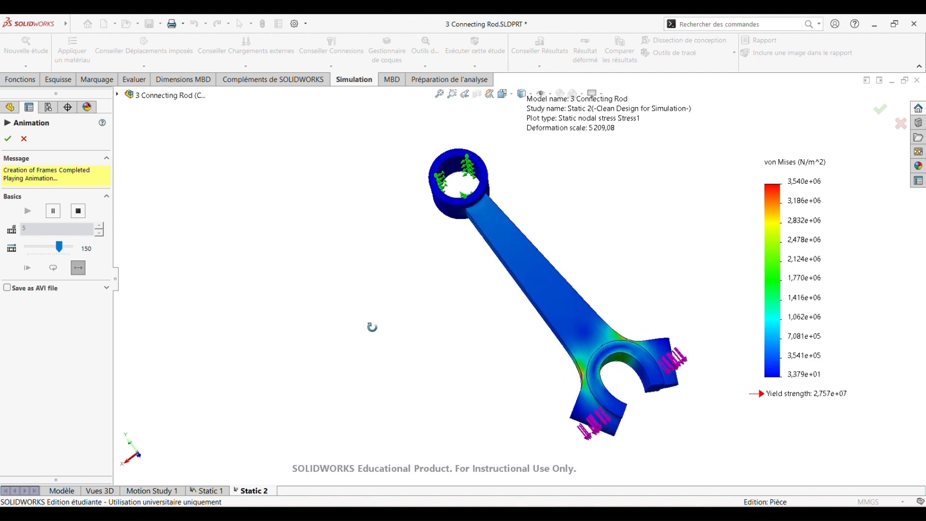
middle_click_drag(364, 336, 392, 322)
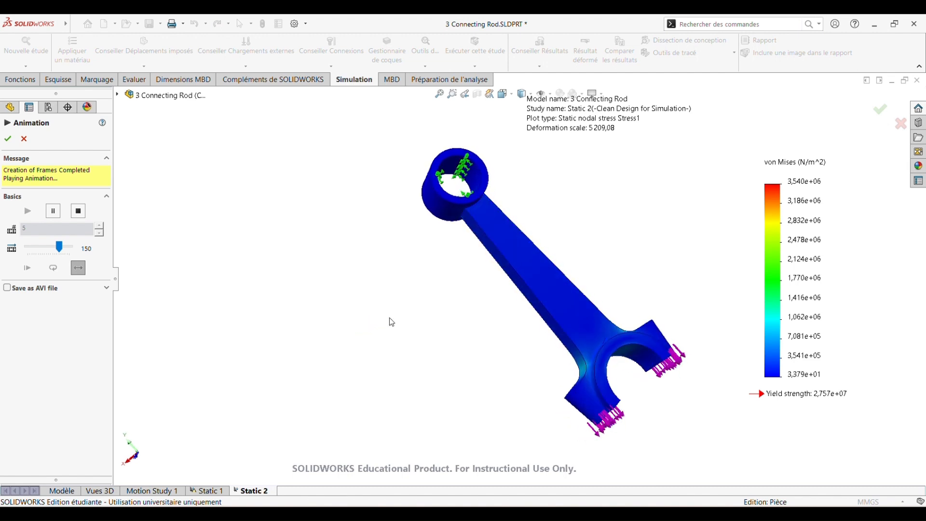